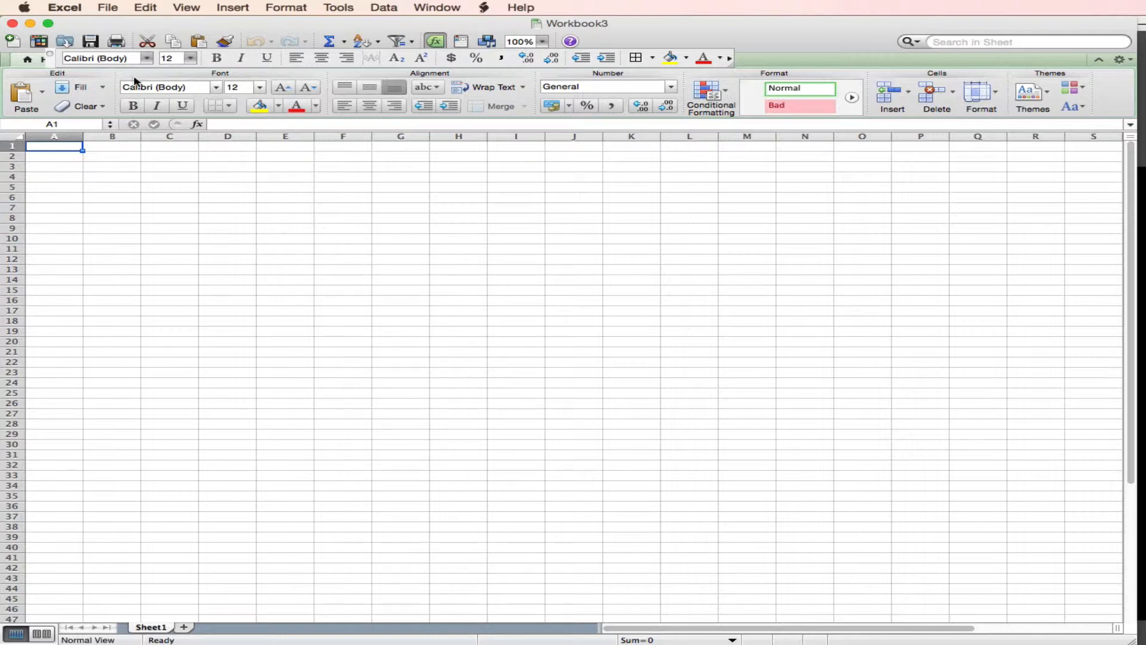
Open the file Colby Quad_2014.csv from the Buoy and Weather Data folder.
left_click(109, 8)
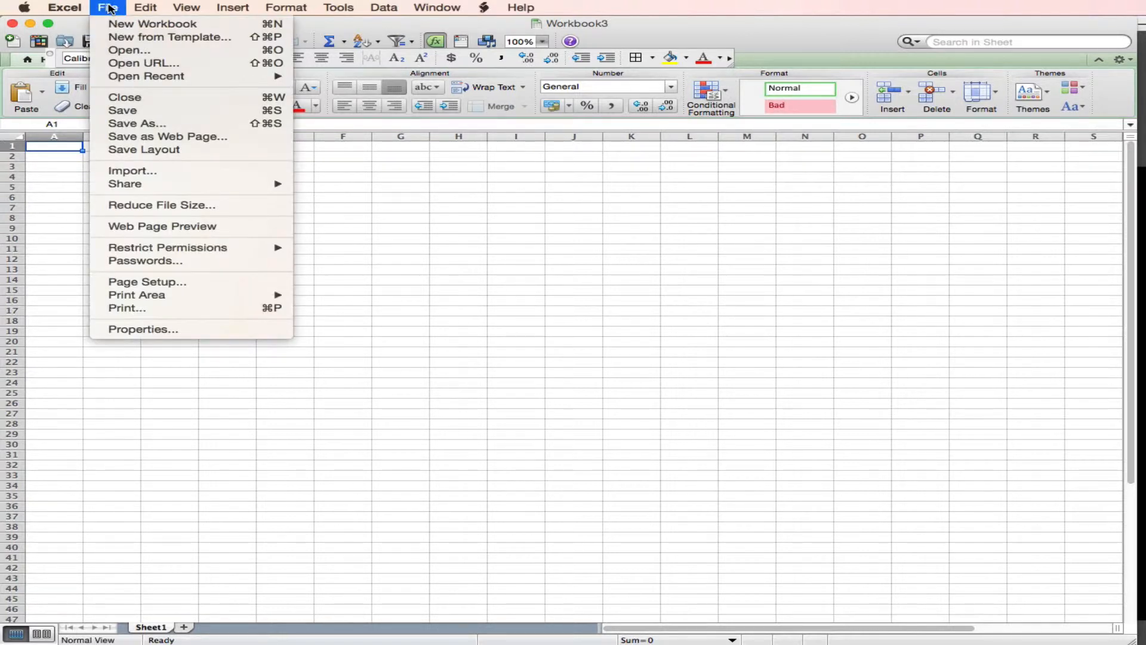
left_click(115, 53)
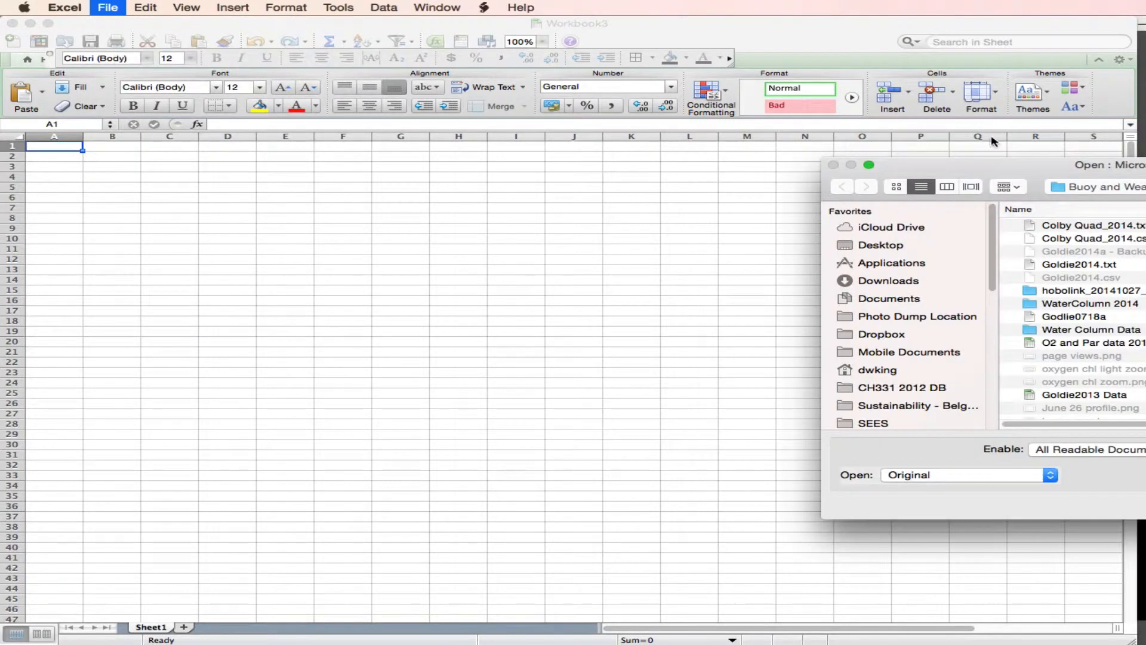
left_click_drag(968, 170, 428, 167)
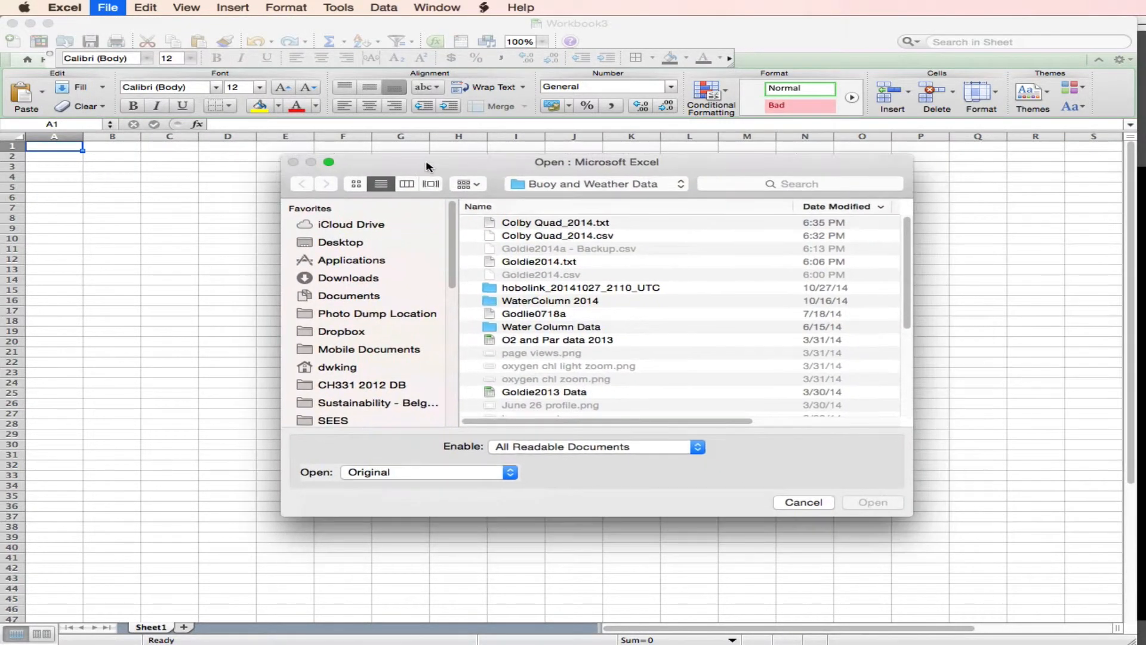
left_click(545, 237)
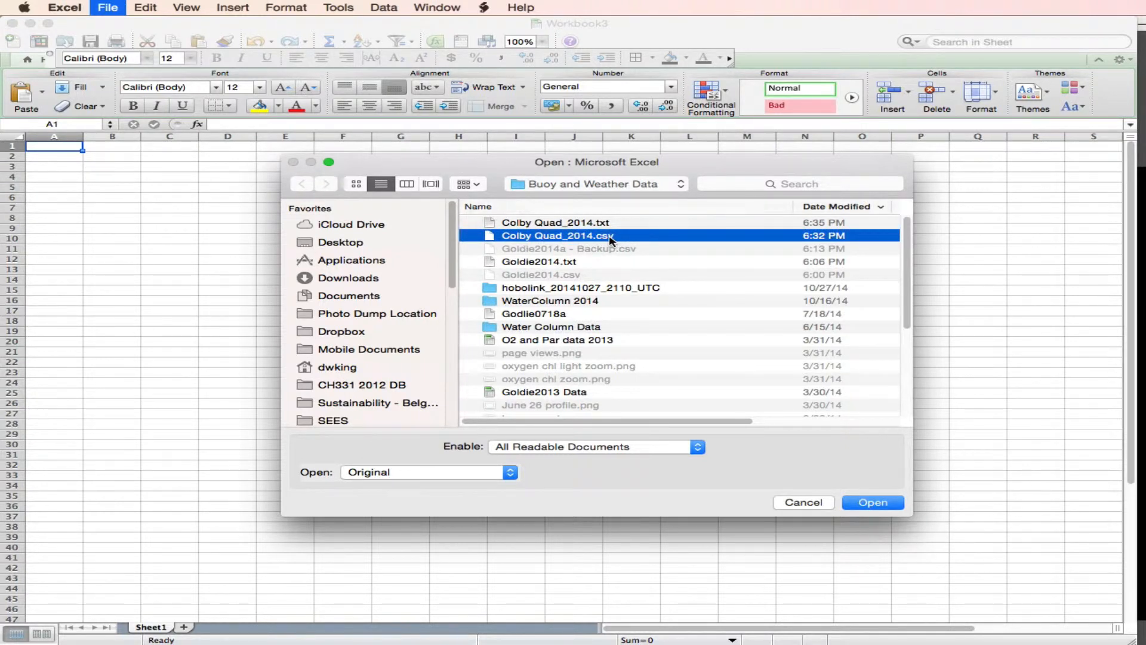
left_click(894, 504)
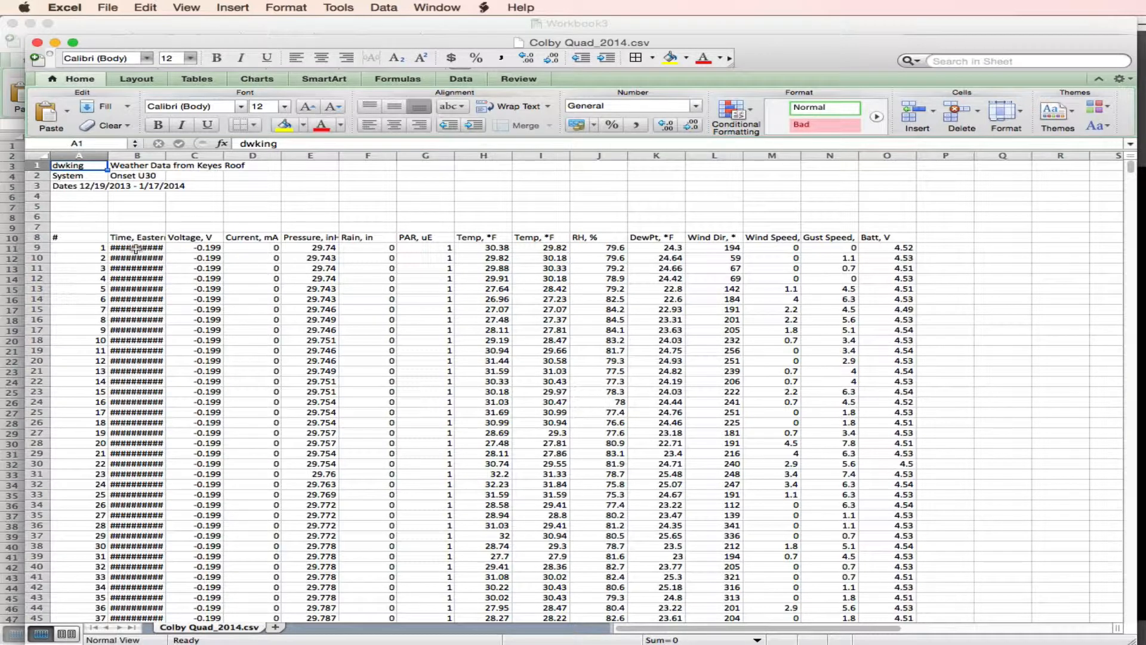
Widen the time, pressure, wind speed and gust speed columns to fit their contents, and close the CSV workbook.
left_click(167, 155)
left_click(166, 155)
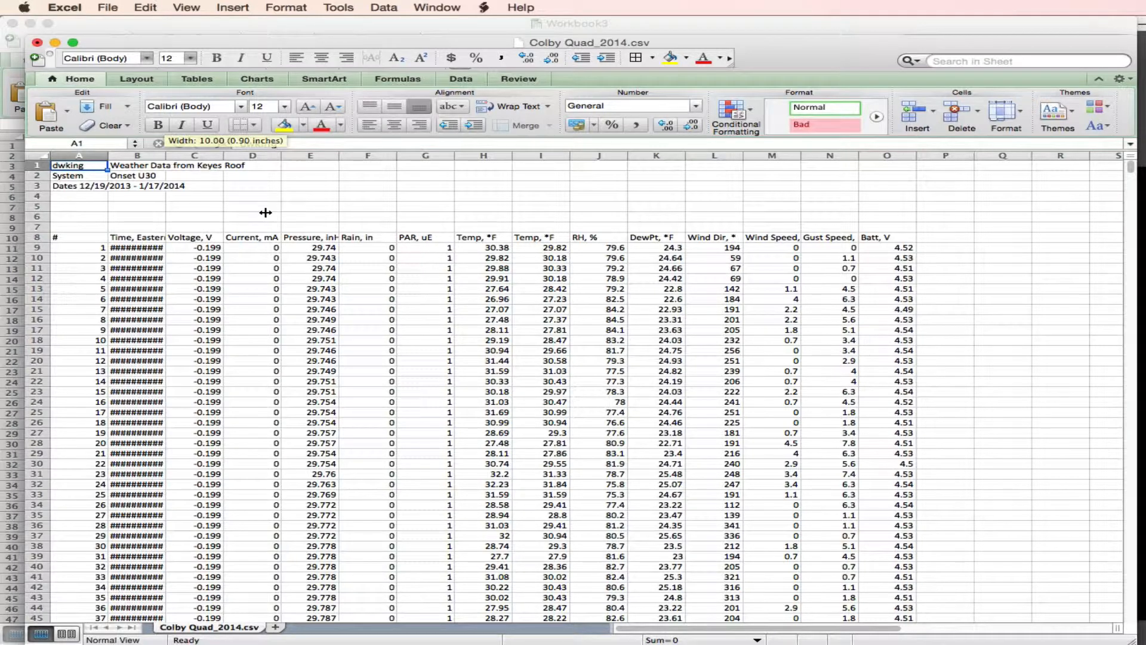
double_click(166, 155)
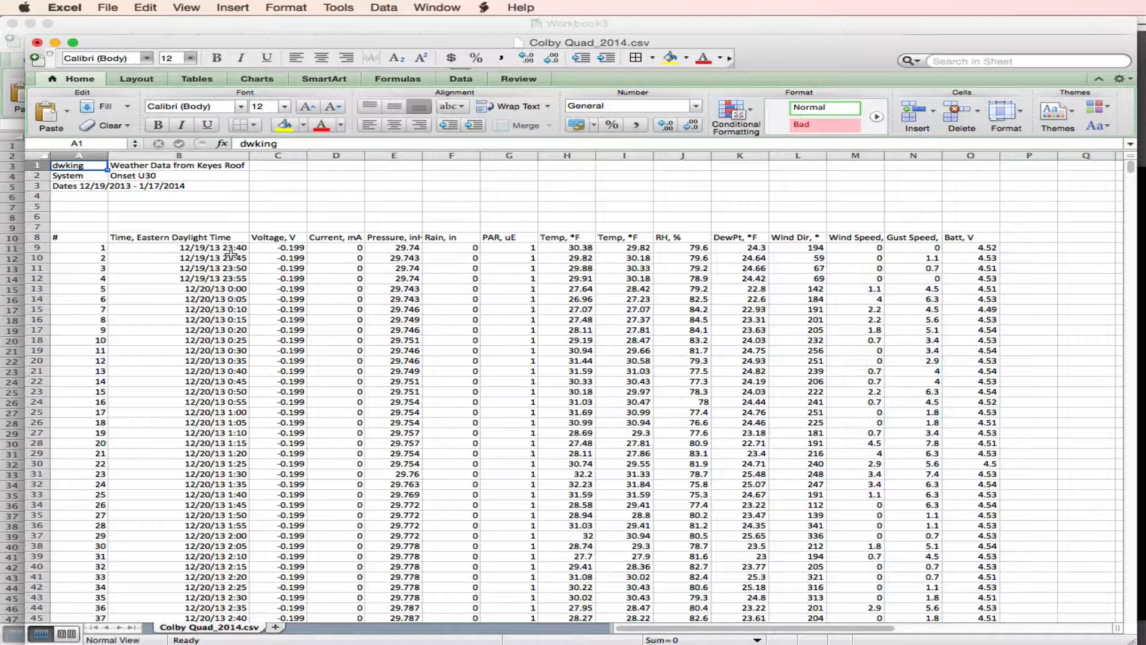
left_click_drag(421, 155, 433, 155)
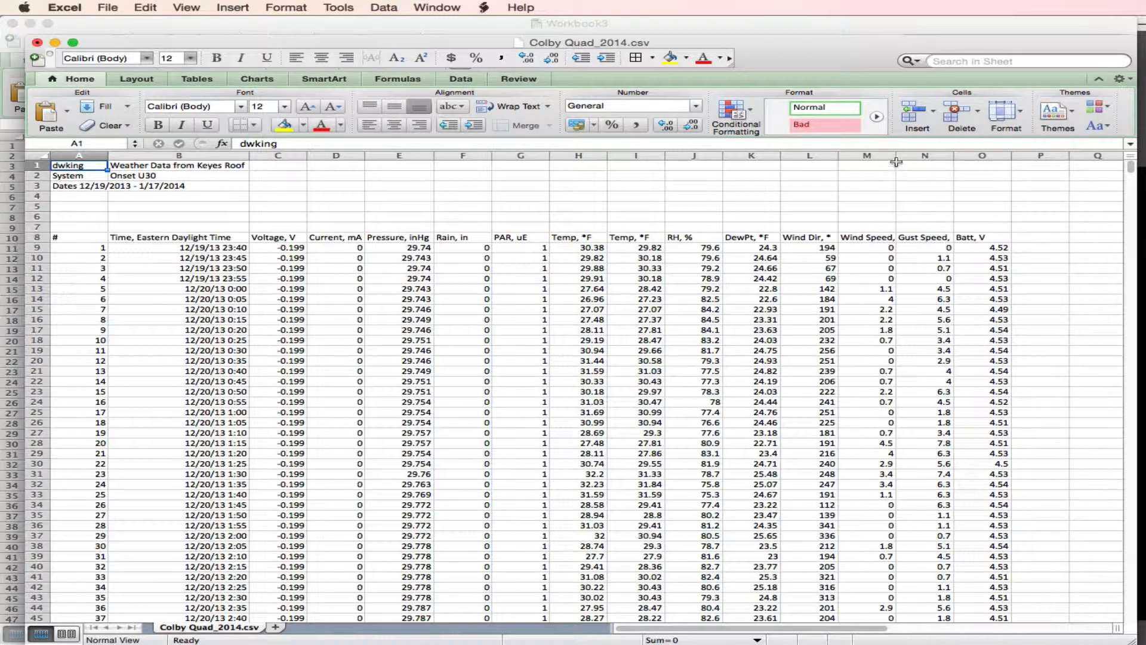
left_click_drag(896, 161, 921, 173)
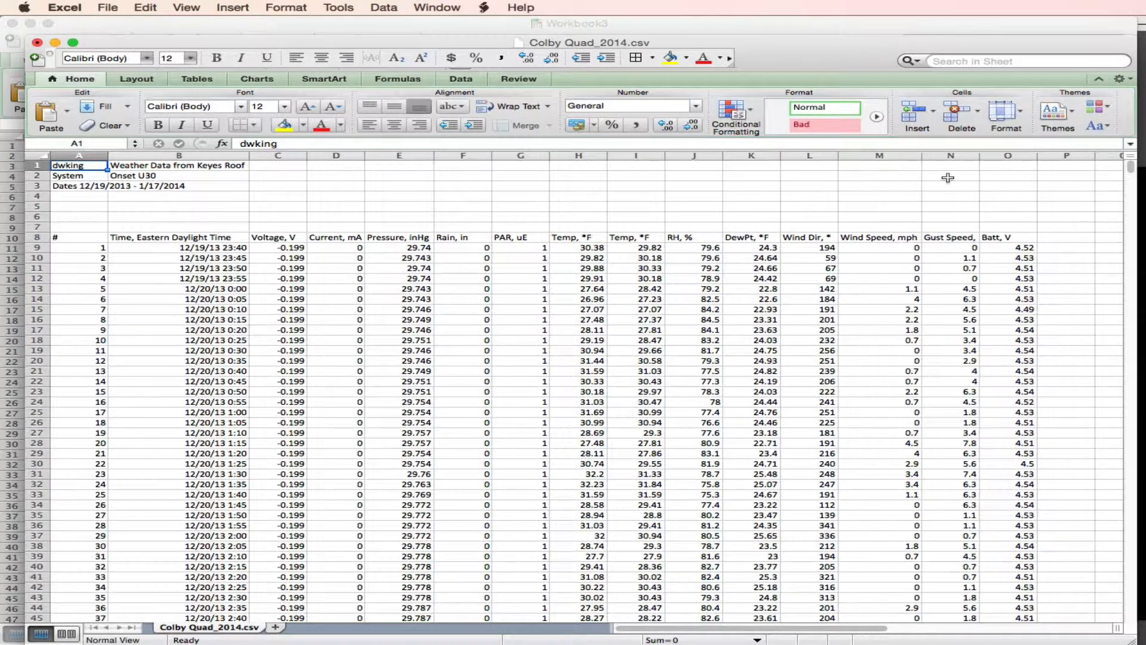
double_click(980, 157)
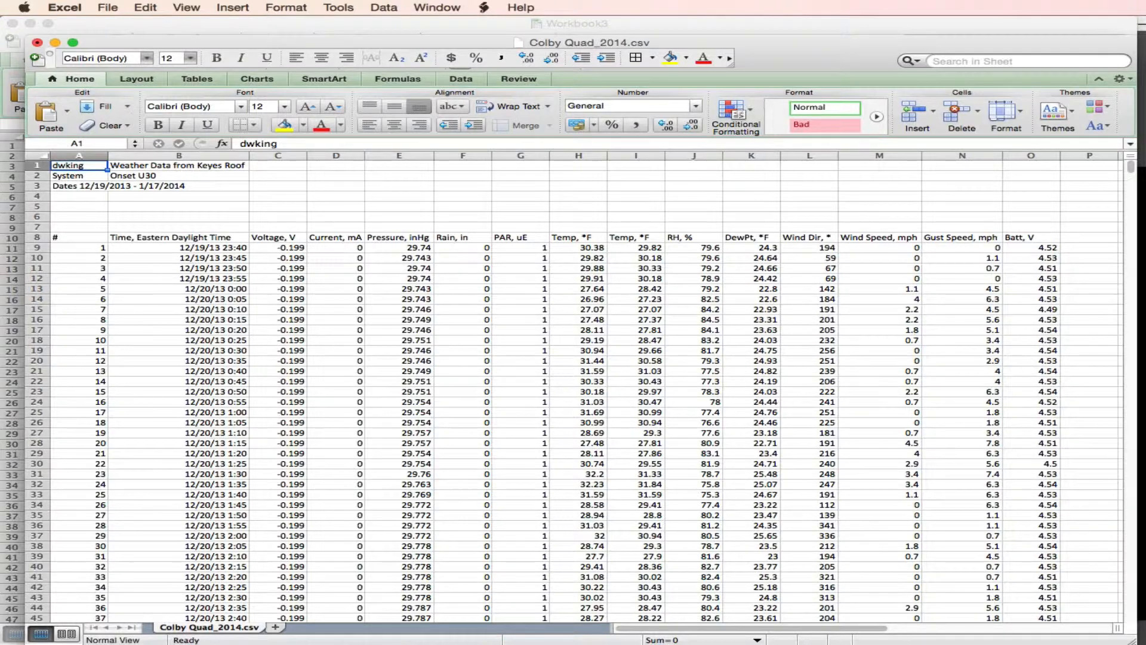
key("super+w")
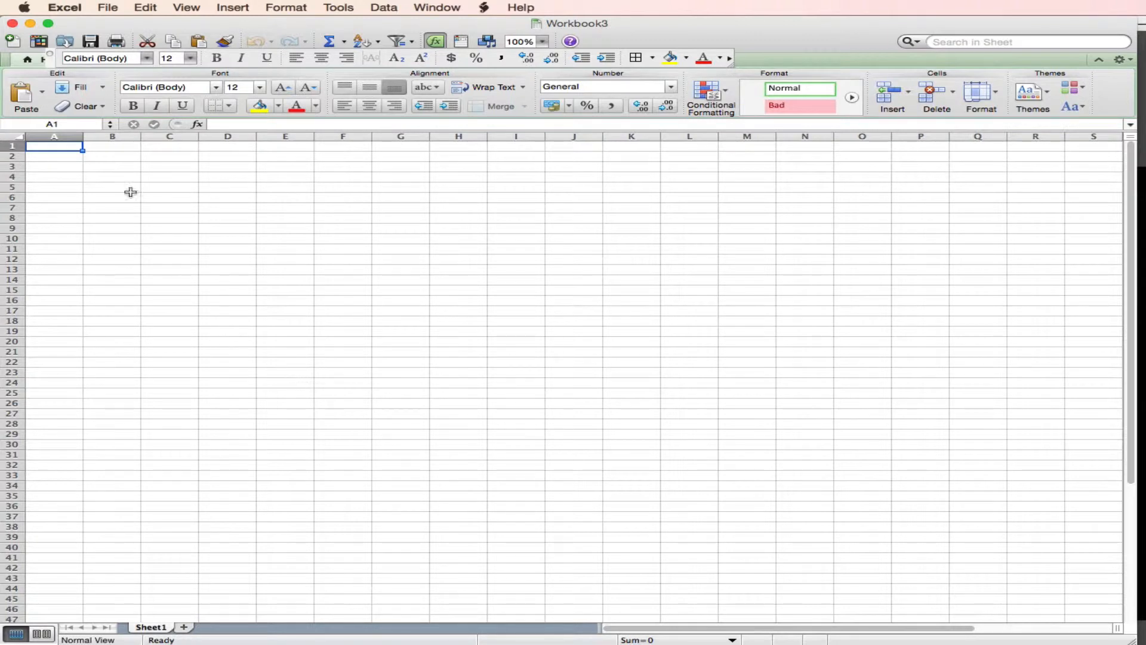
Open Colby Quad_2014.txt from the Buoy and Weather Data folder, with all readable documents enabled.
left_click(107, 8)
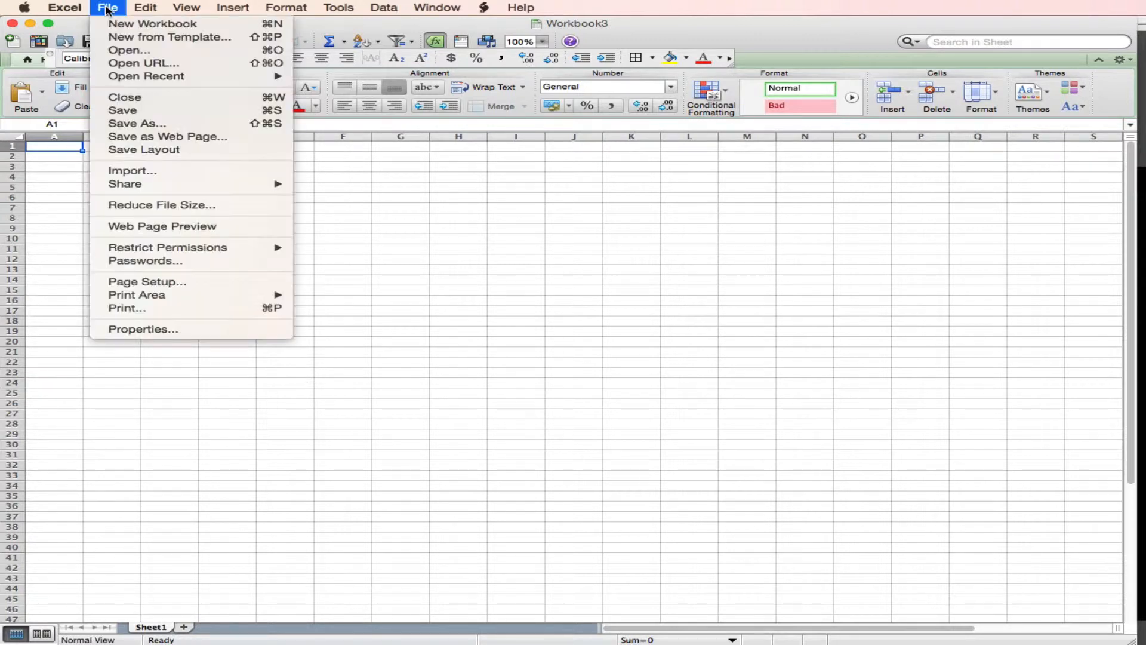
left_click(113, 53)
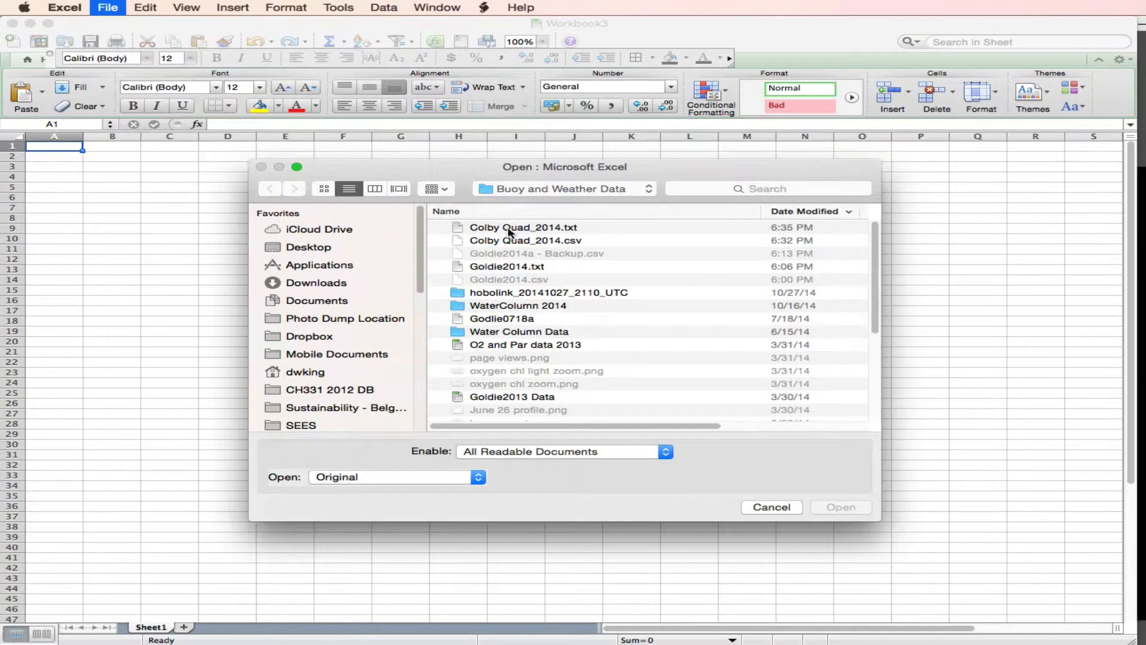
left_click(506, 231)
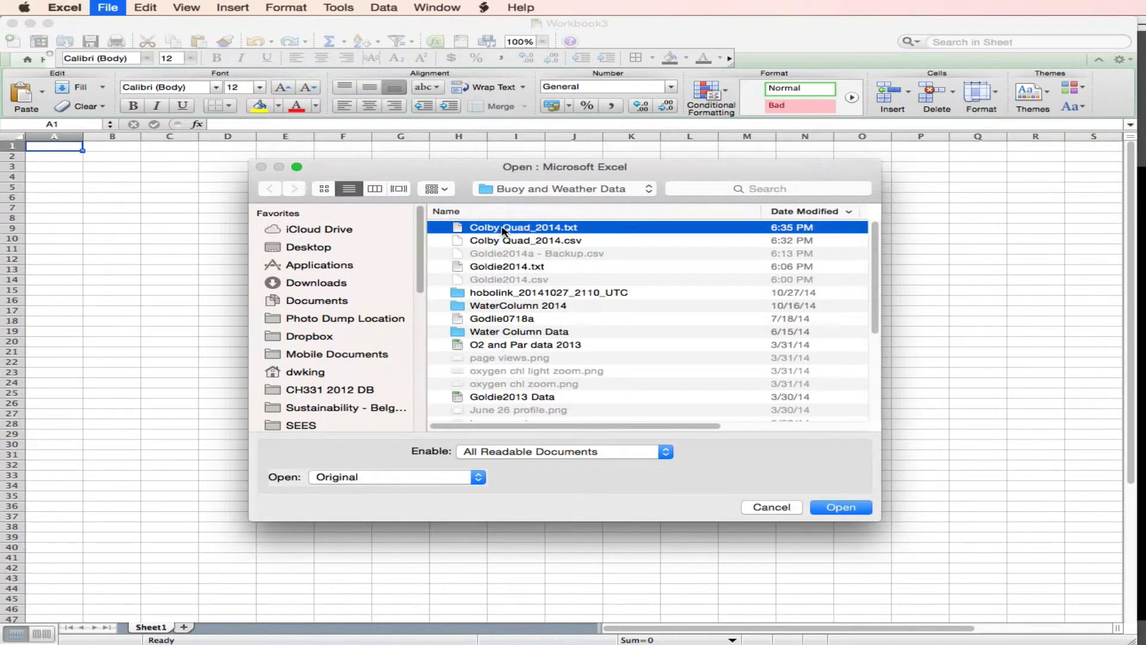
left_click(586, 454)
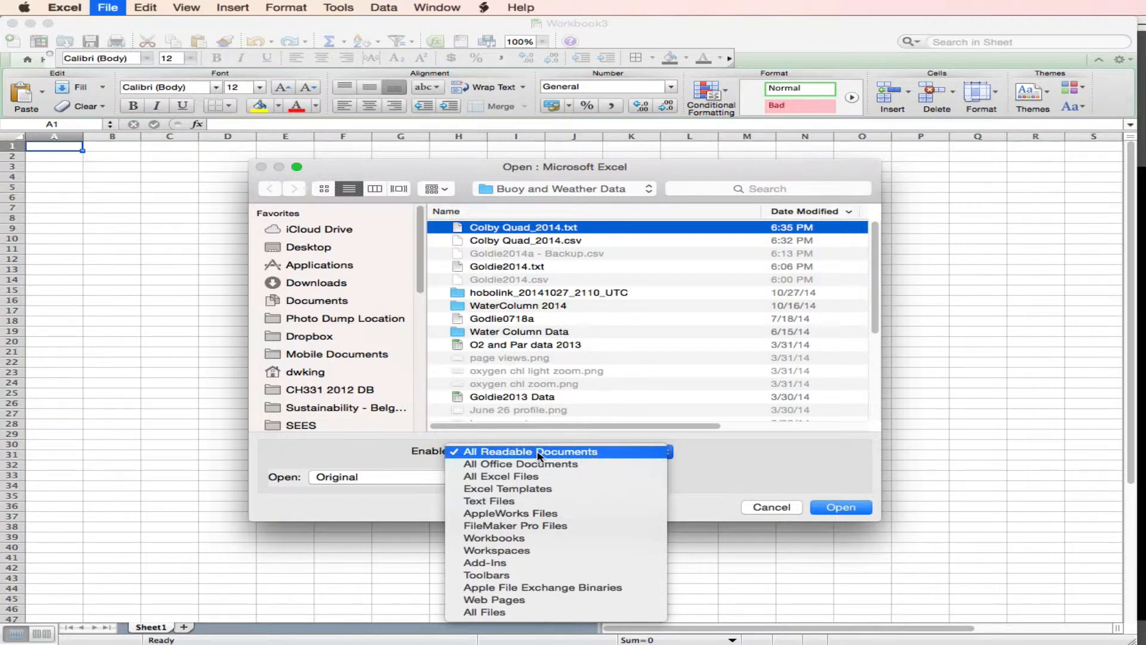
left_click(624, 456)
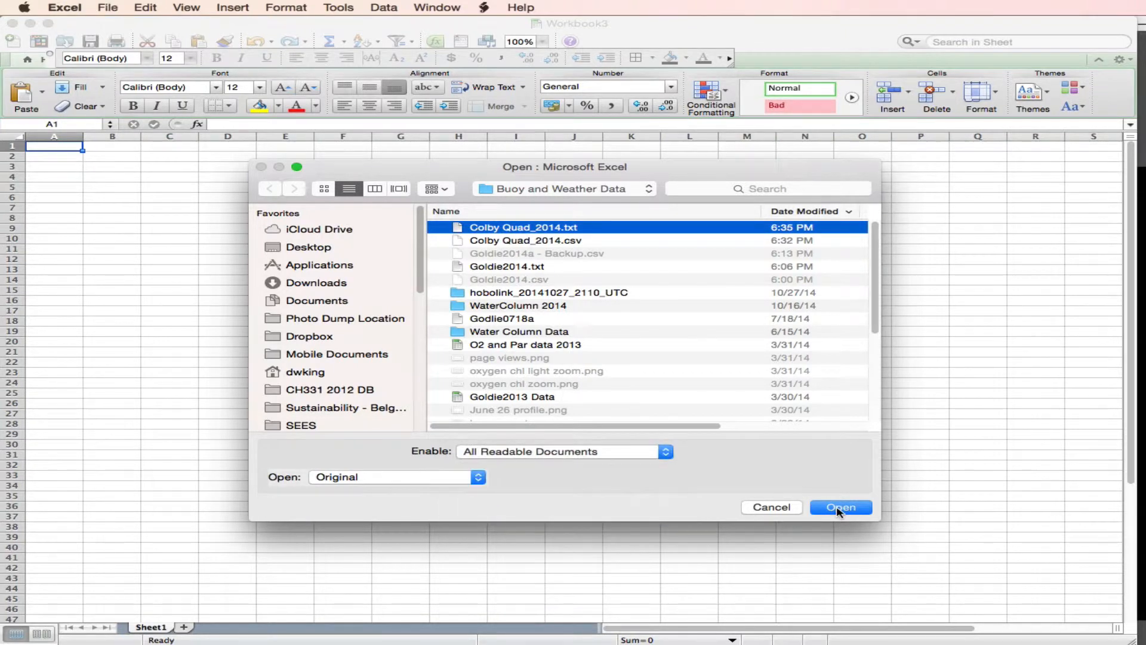
left_click(838, 508)
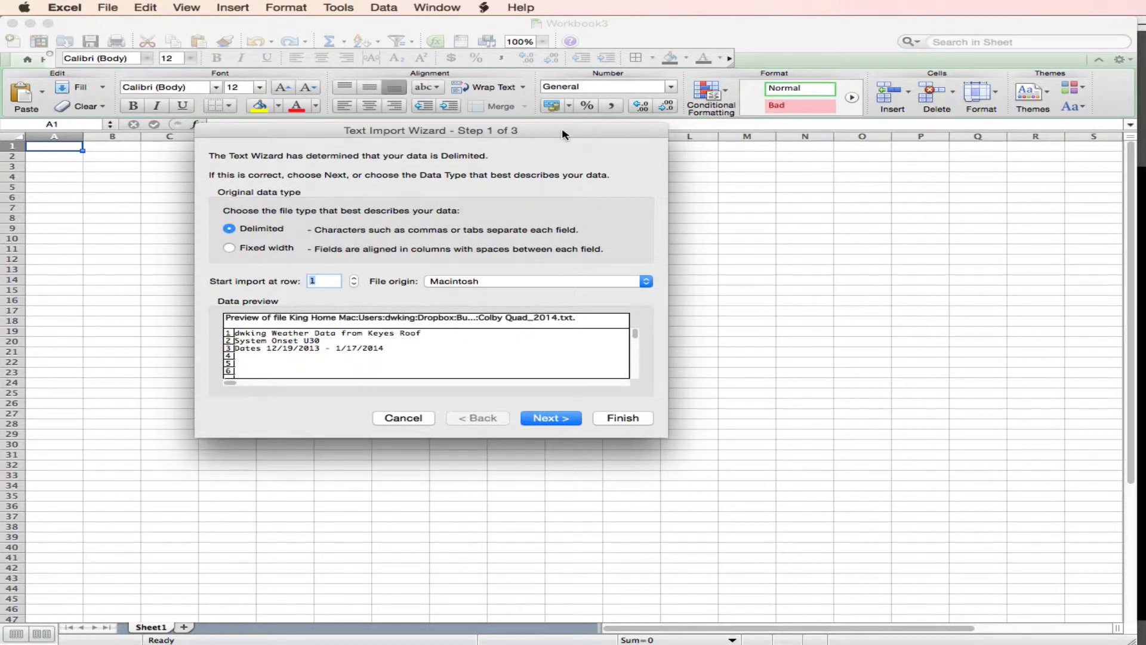
Check the file preview and accept Delimited as the data type, with the import starting at row 1.
left_click_drag(563, 132, 561, 200)
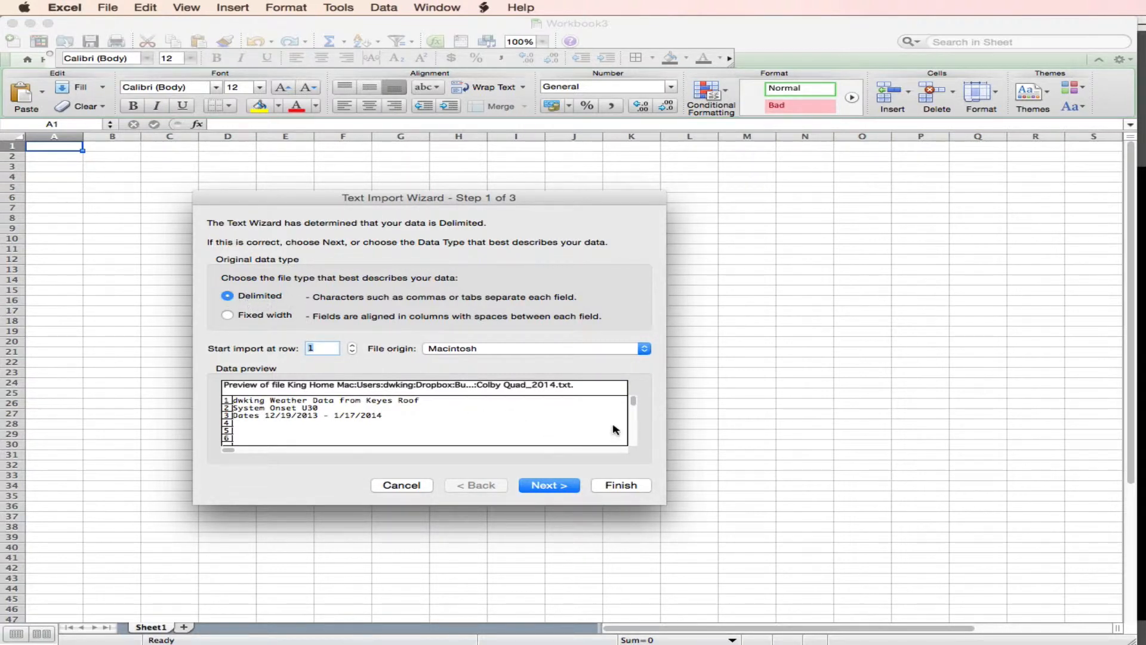
scroll(633, 407, "down", 20)
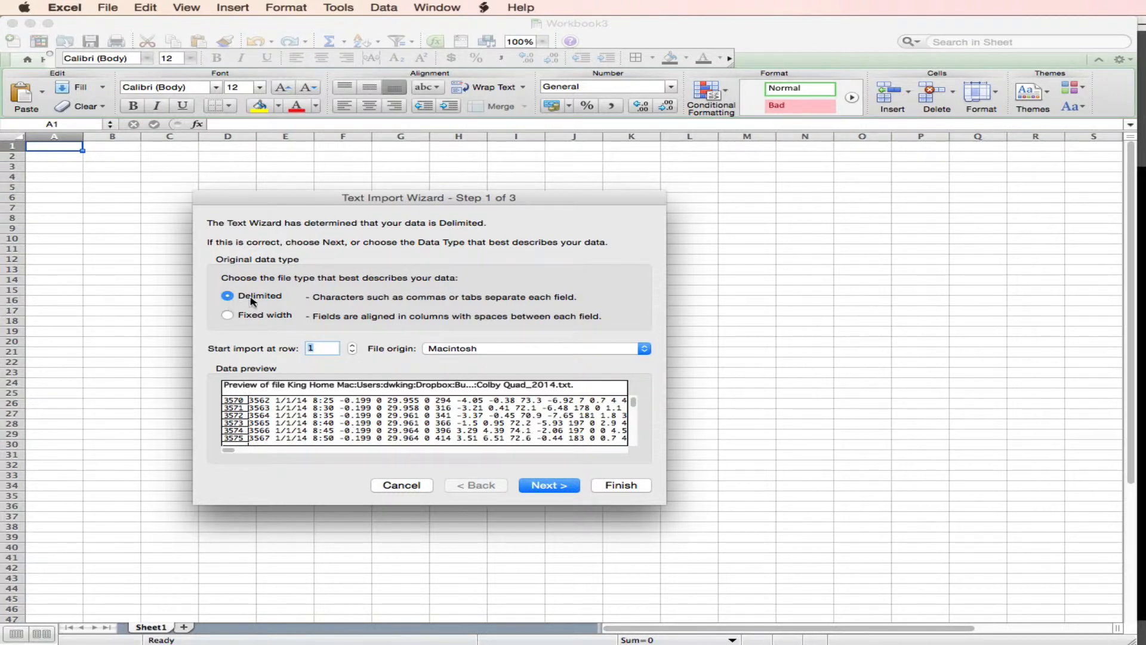
left_click(536, 485)
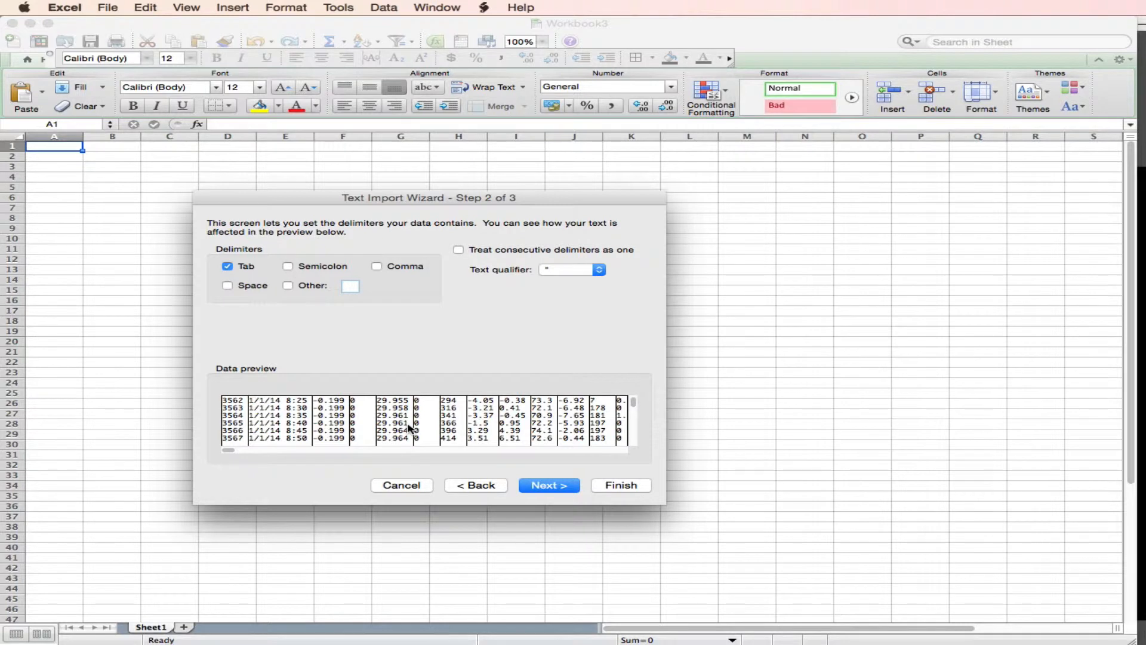
Try the Tab and Semicolon delimiters against the data preview, leave only Tab selected, and proceed to the column formats.
left_click(227, 266)
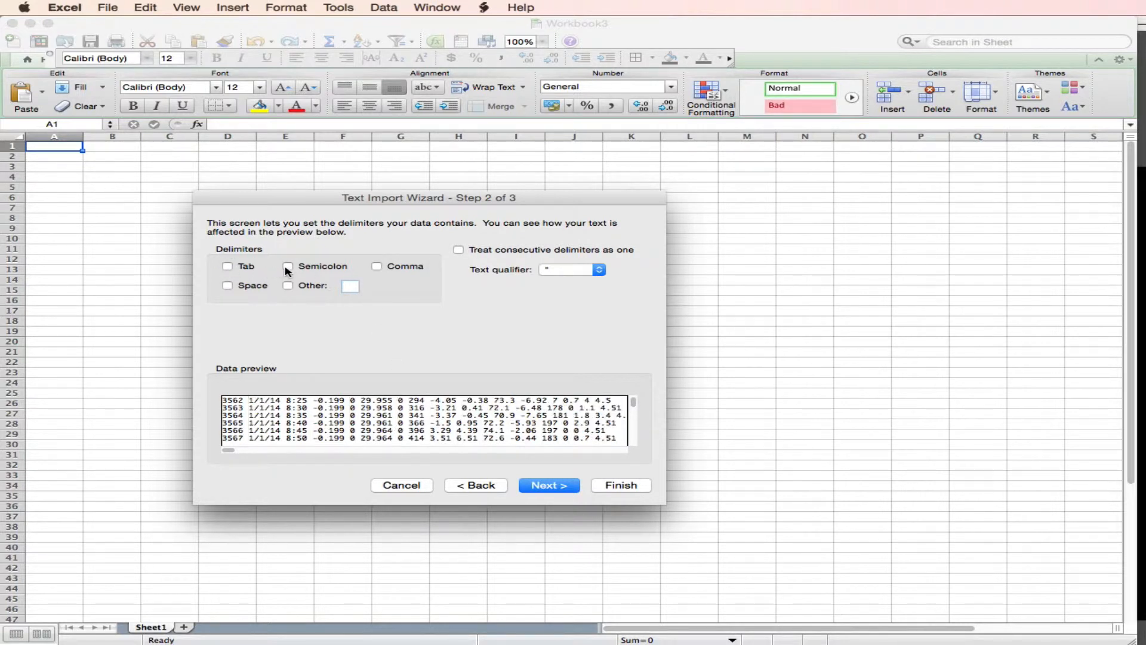
left_click(289, 269)
left_click(227, 267)
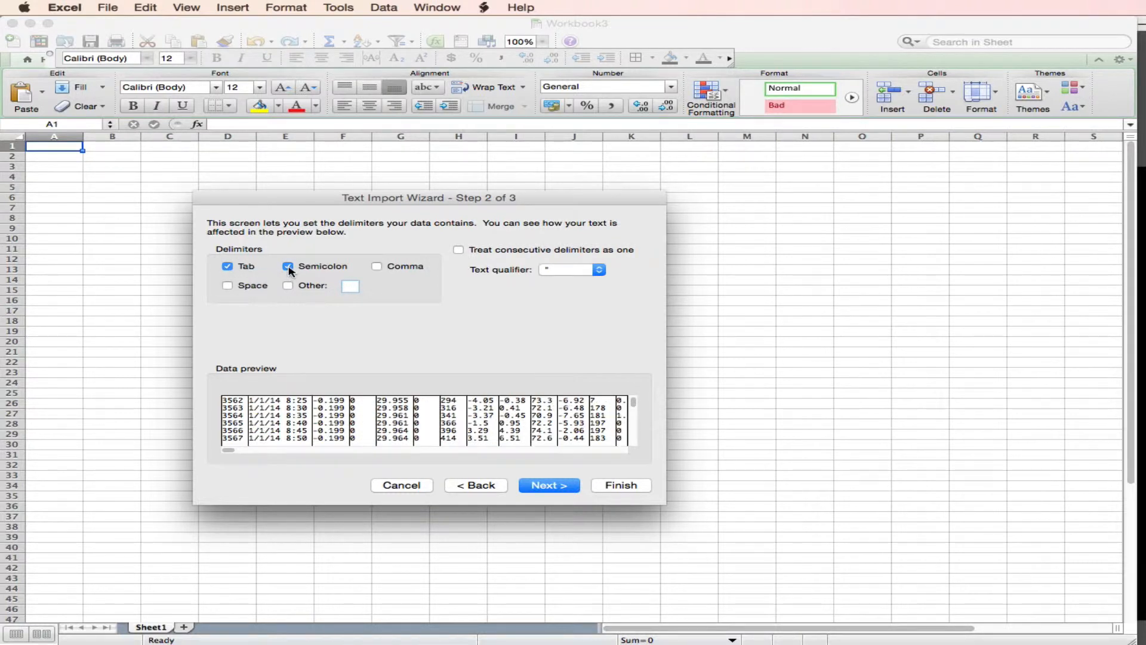
left_click(289, 267)
left_click(539, 488)
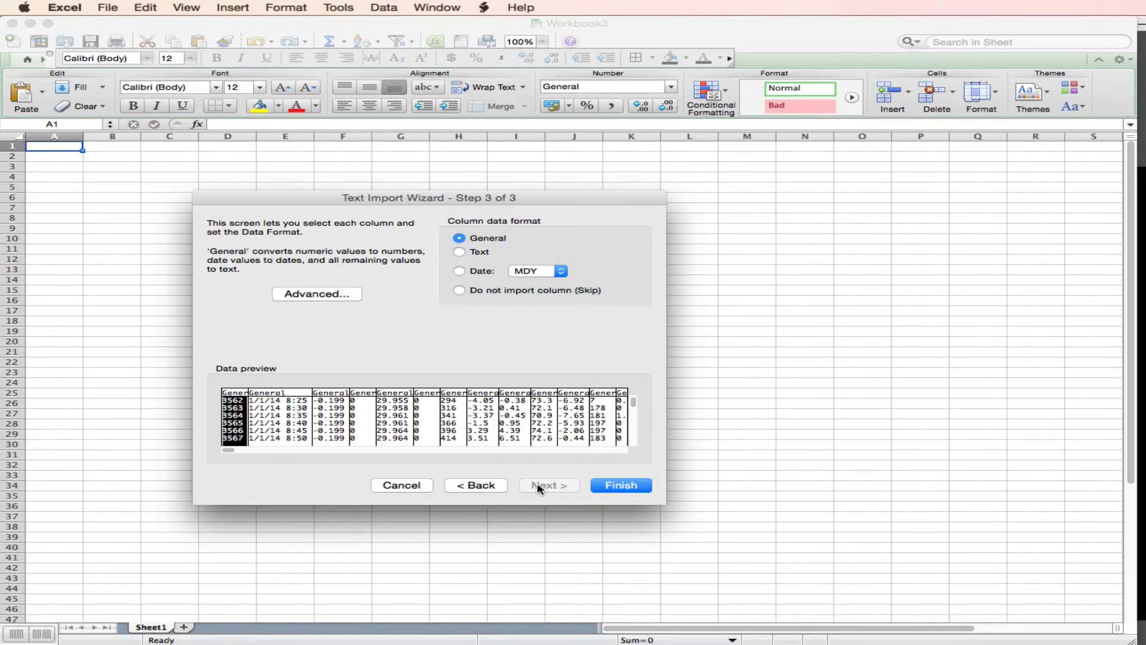
Set the date and time column's data format to Date MDY and finish the text import.
left_click(283, 396)
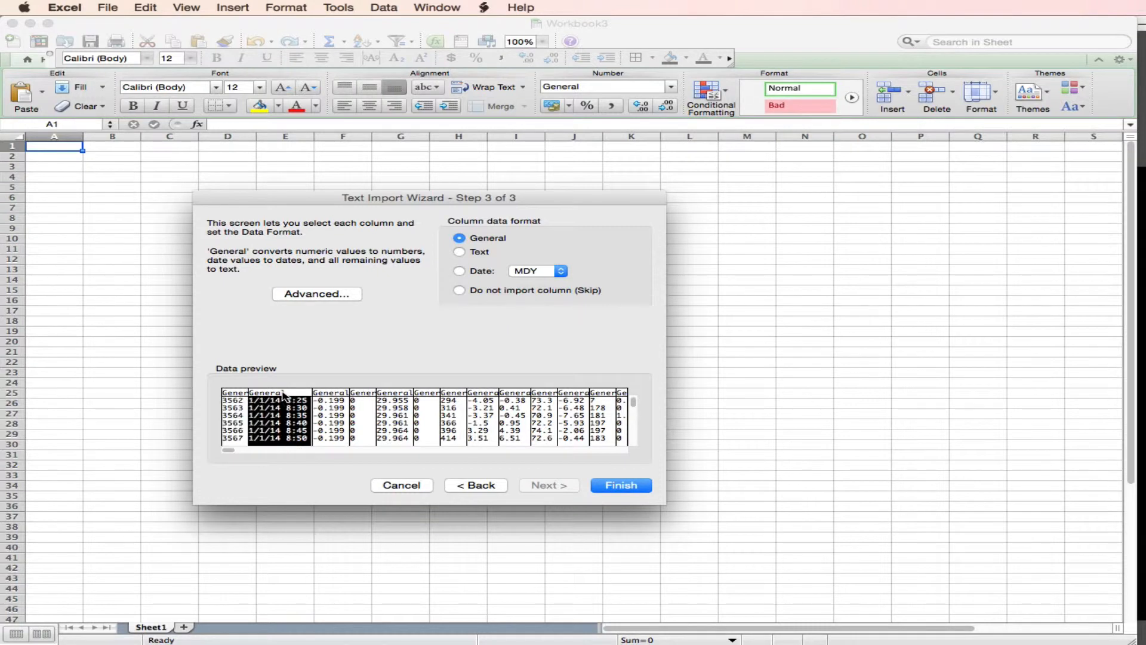
left_click(458, 272)
left_click(559, 271)
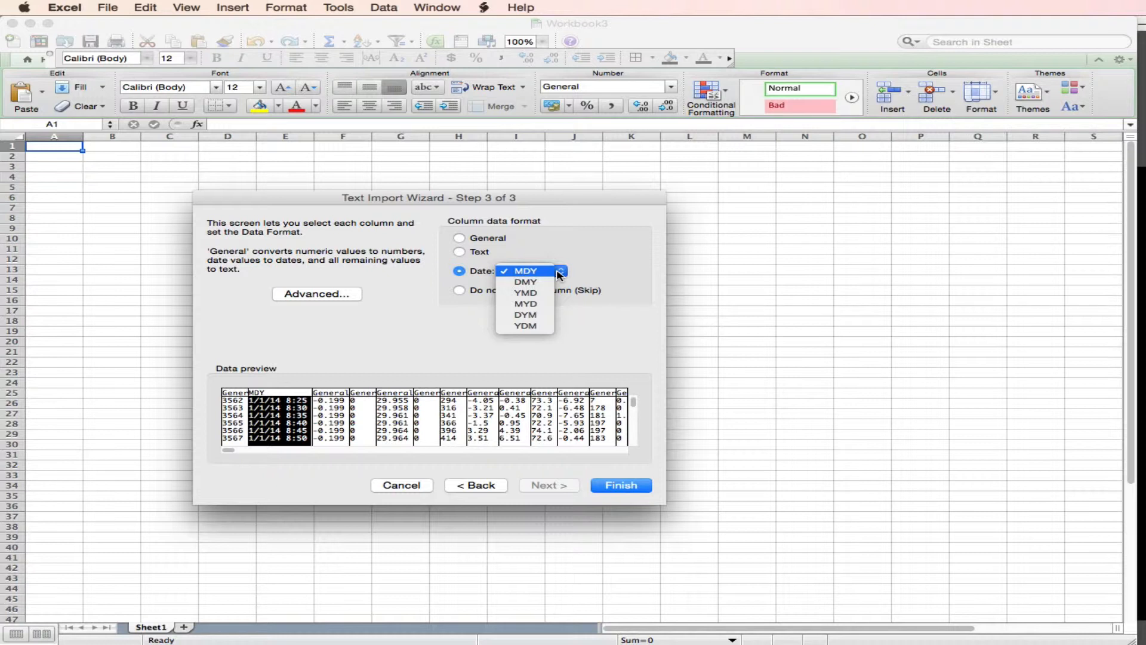
left_click(559, 274)
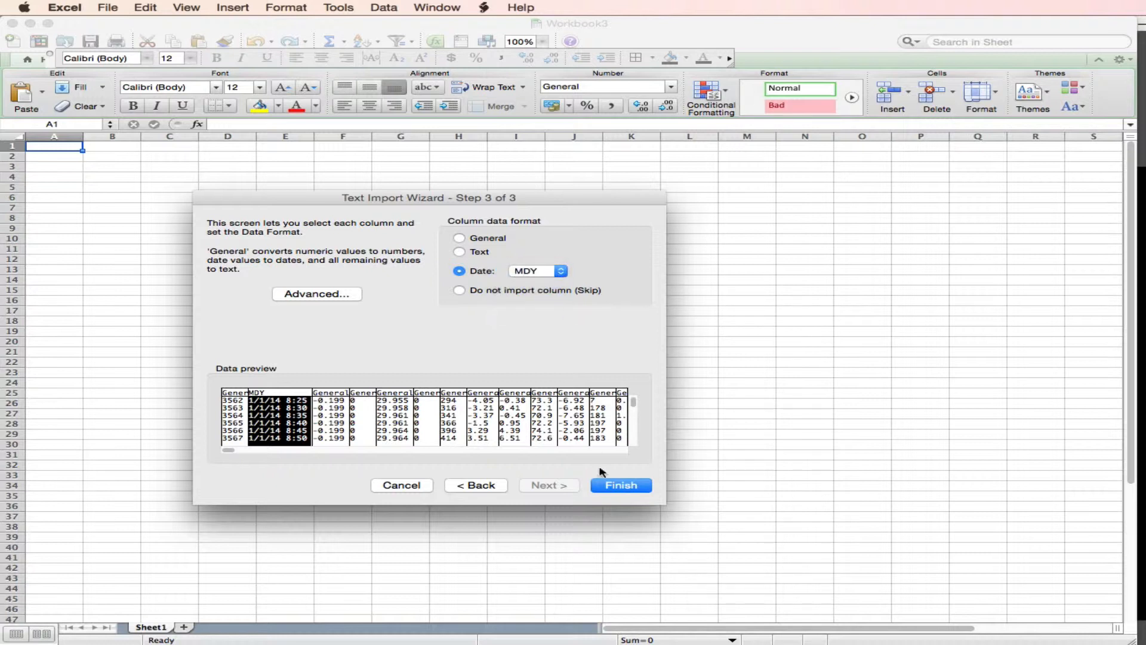
left_click(604, 486)
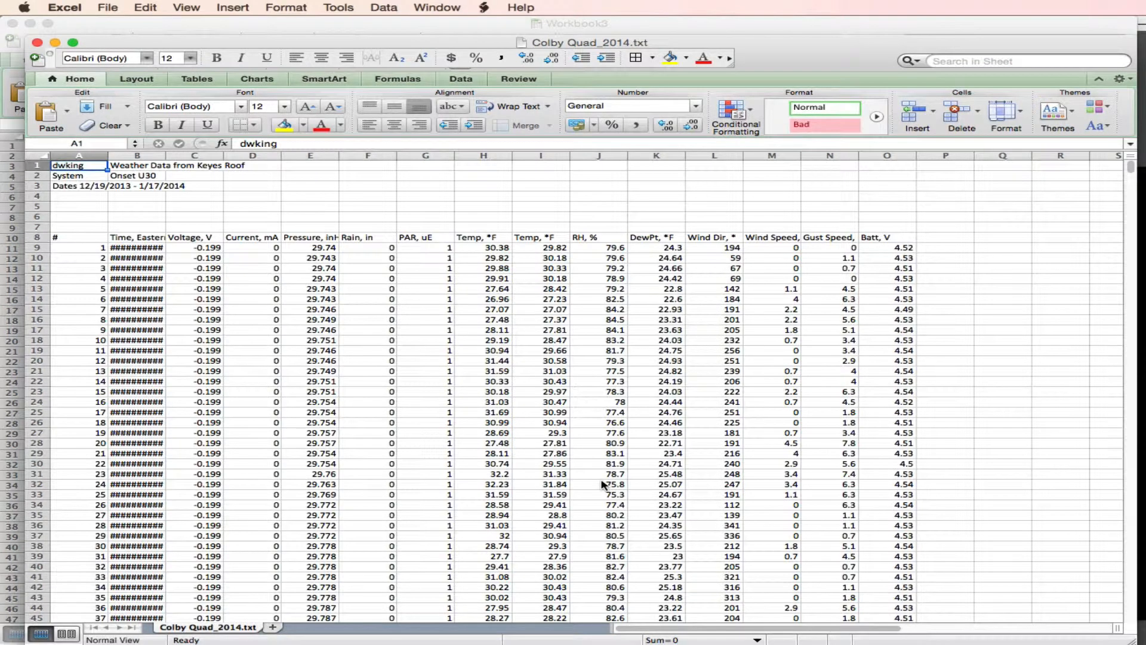
Fit the widths of the time, pressure, wind speed and gust speed columns to their contents.
left_click_drag(164, 155, 164, 155)
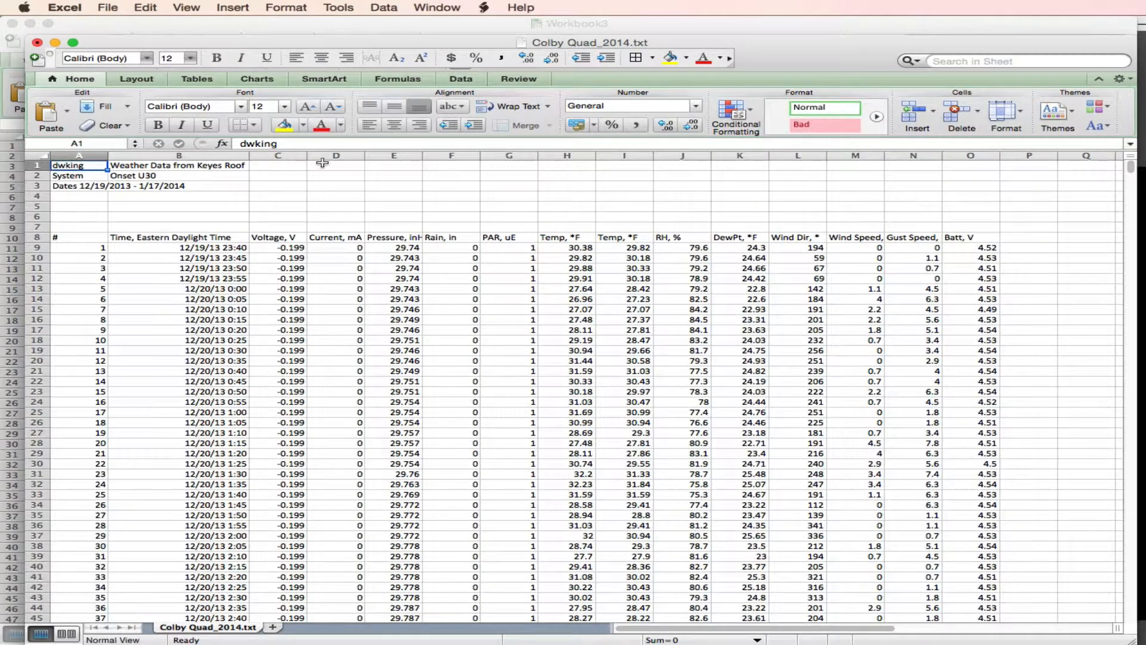
left_click(422, 153)
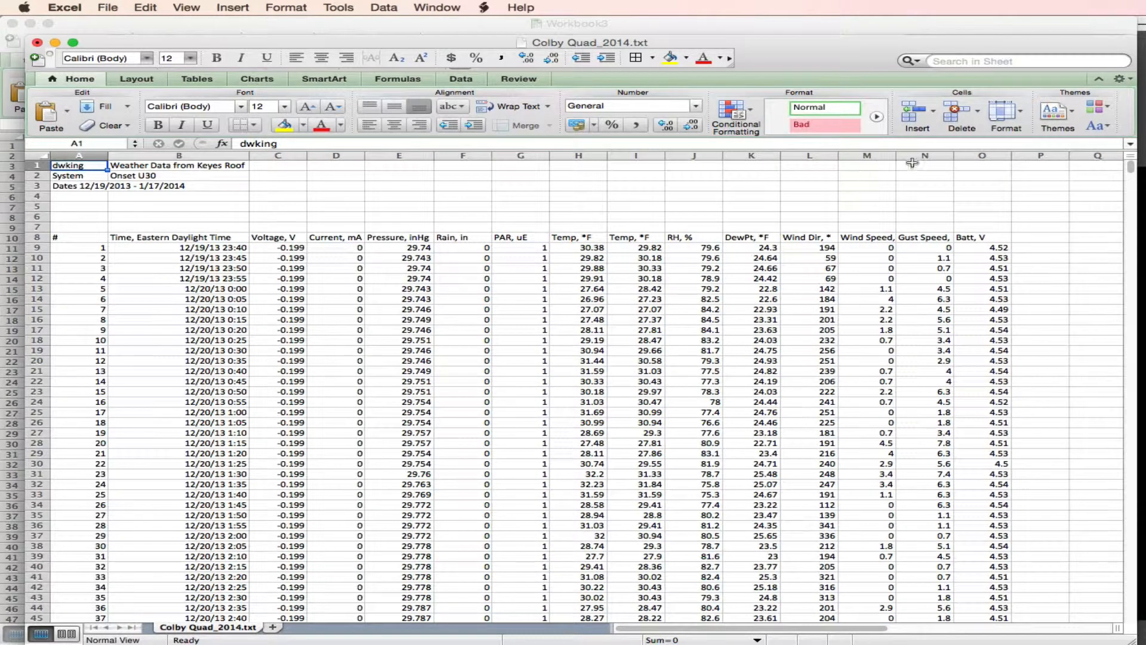
left_click(893, 155)
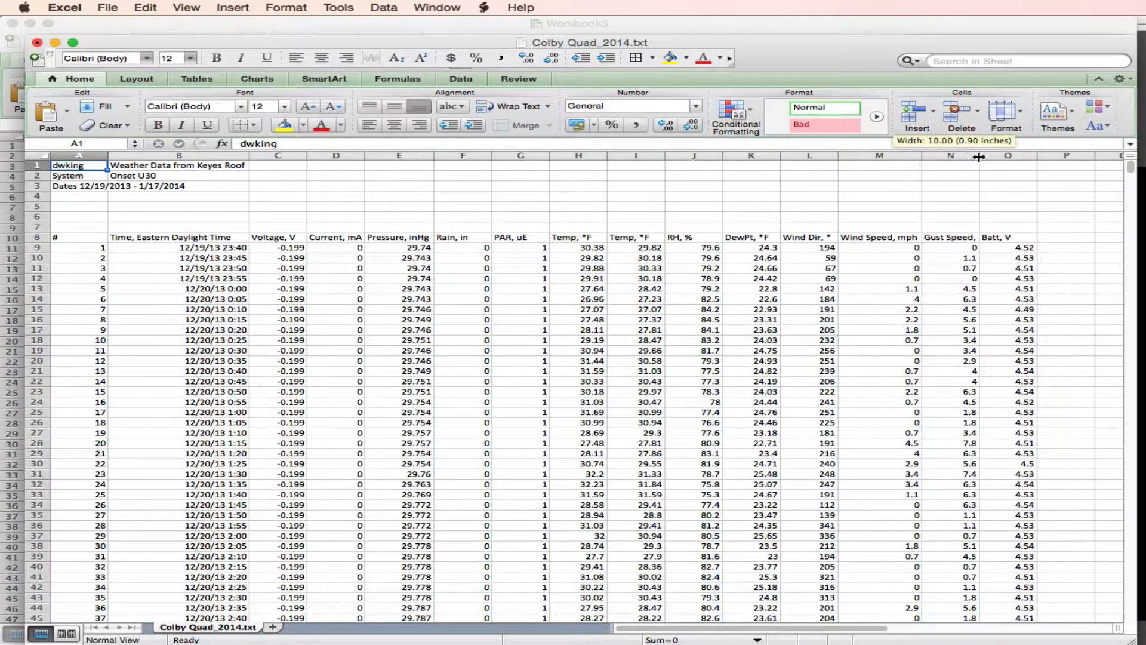
left_click(982, 164)
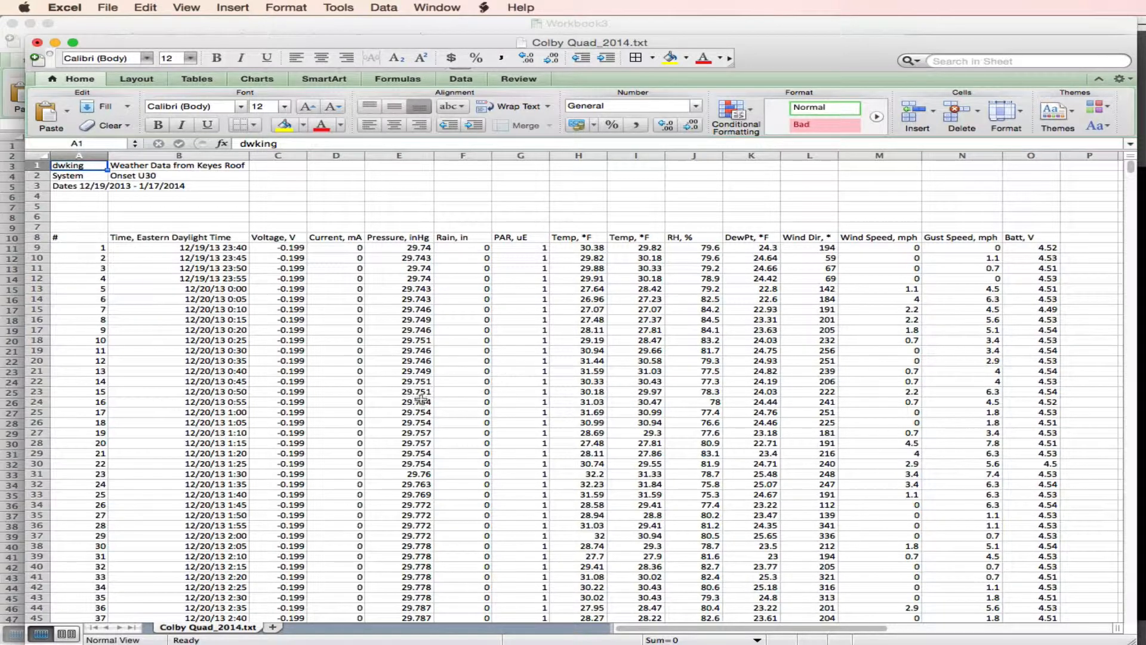
Save the imported data as Colby Quad_2014.xlsx in Excel Workbook format in the Buoy and Weather Data folder.
left_click(107, 8)
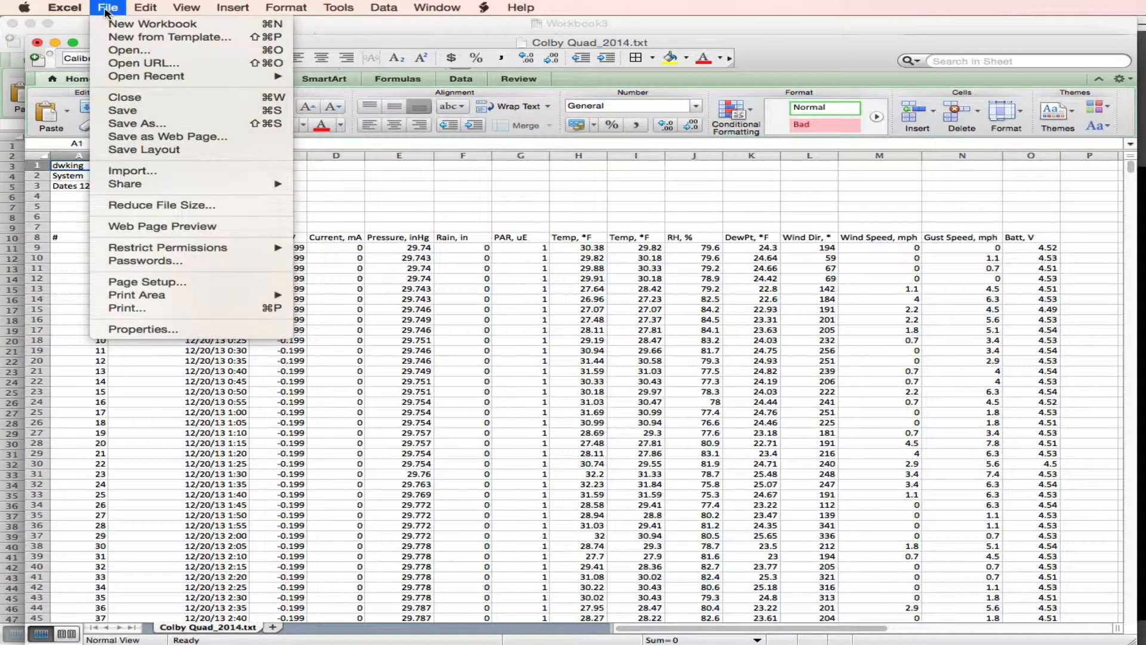
left_click(136, 124)
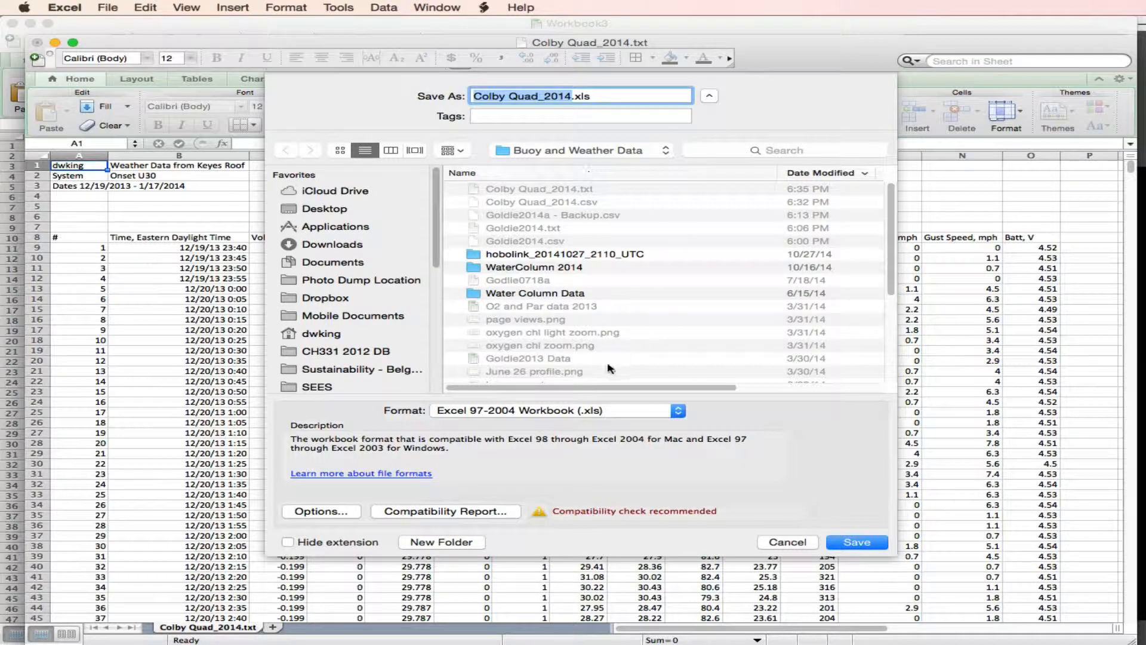
left_click(618, 412)
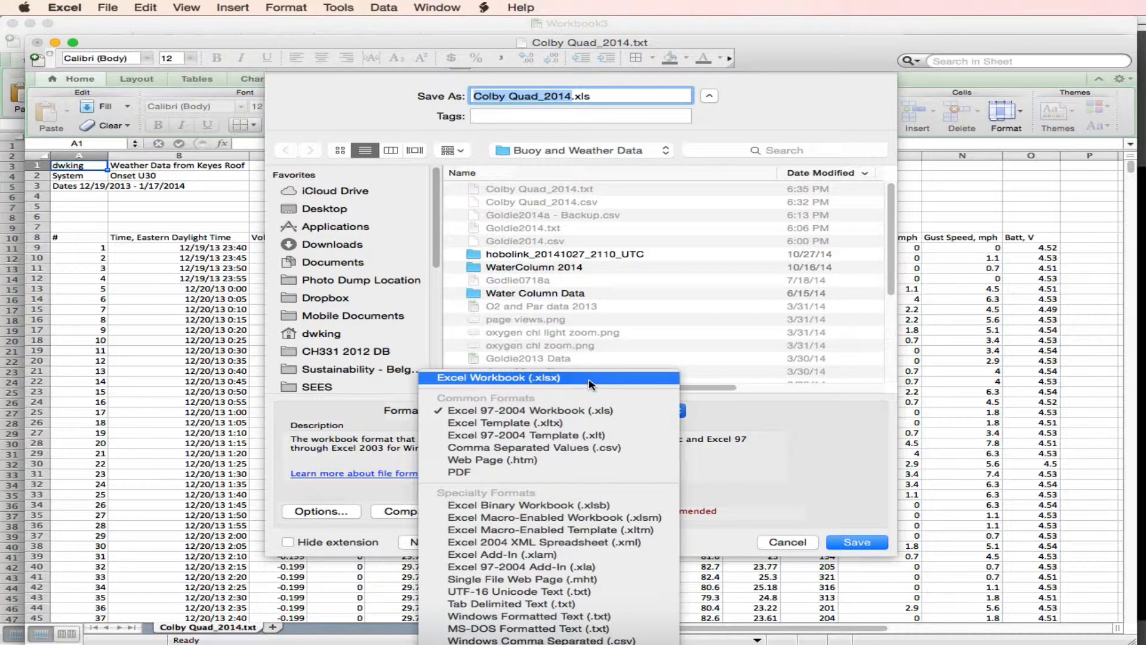
left_click(589, 379)
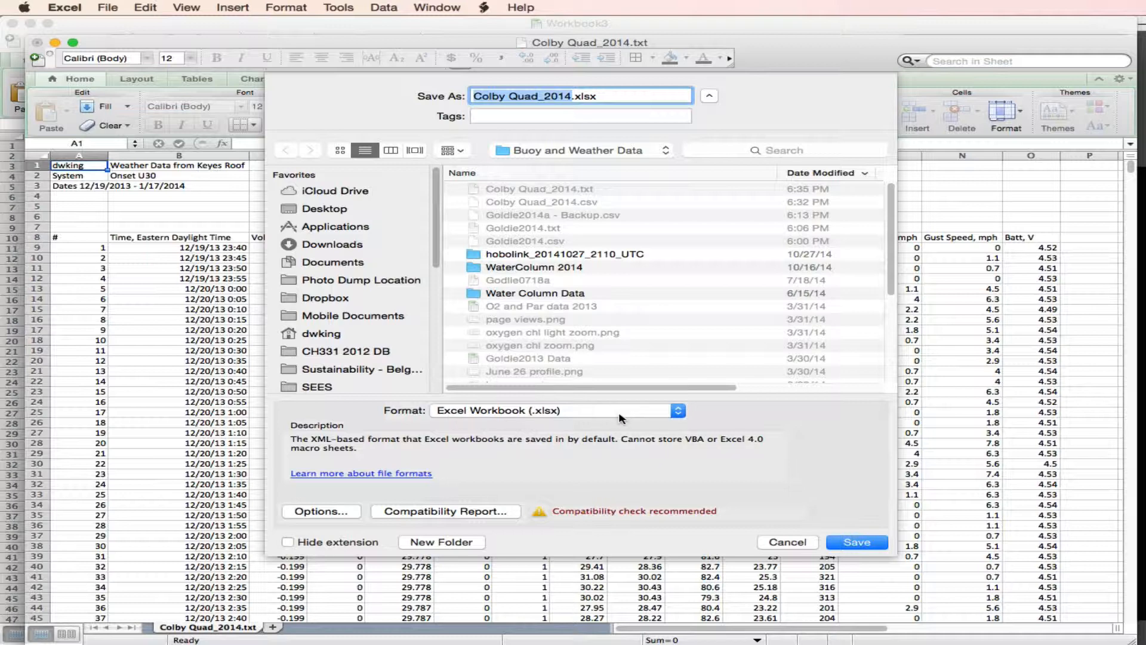
left_click(845, 543)
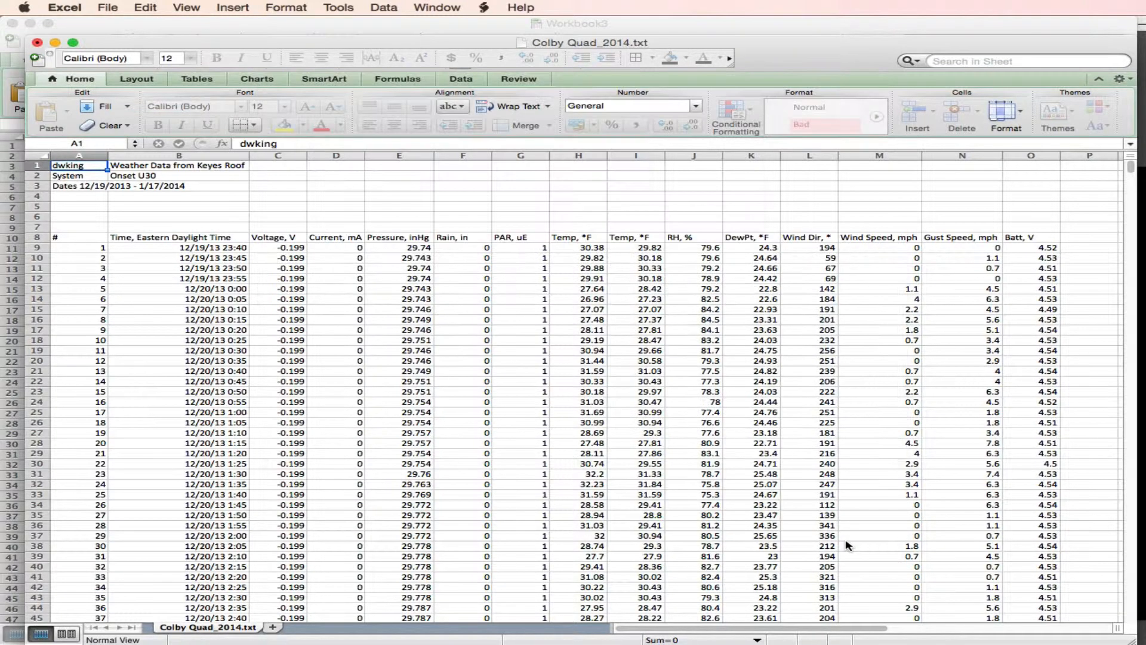